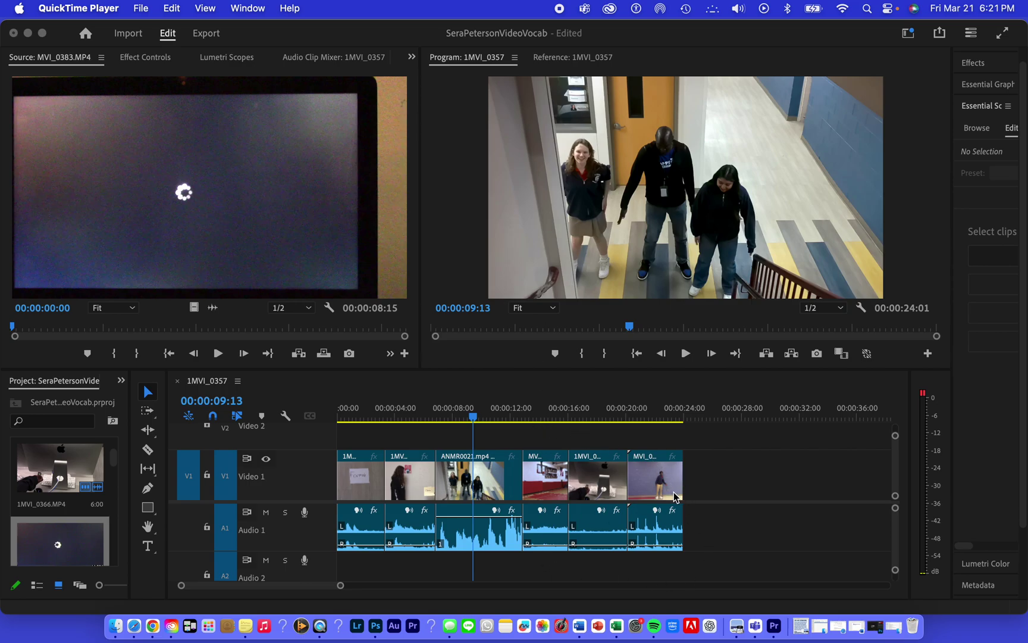
Shift the last two clips about 9 seconds later and paste a copy of basketball clip MVI_0010.MP4 into the gap at 00:00:16:04
click(736, 534)
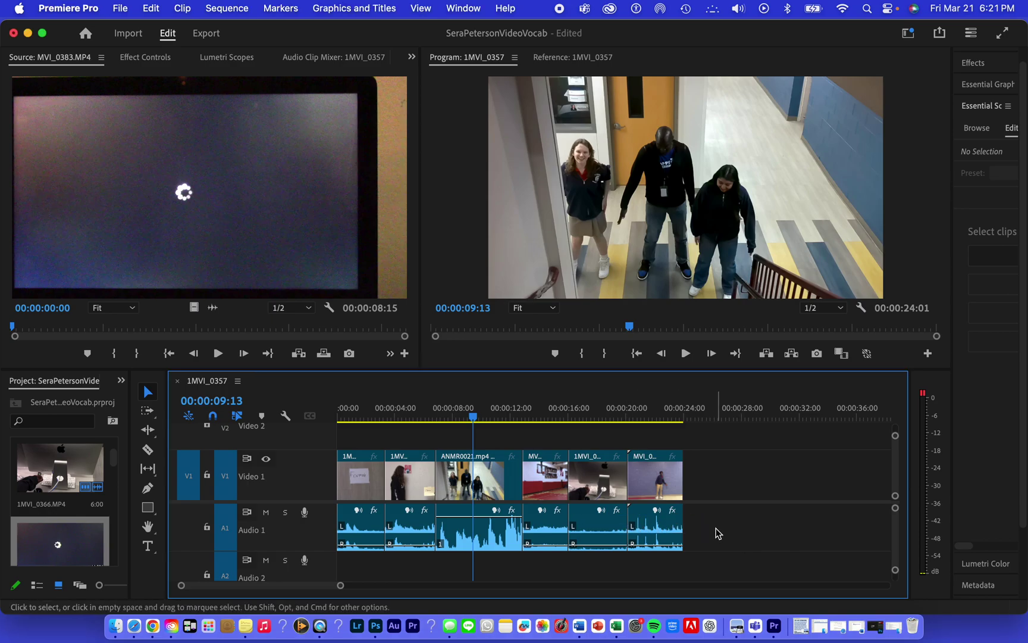
drag(717, 528, 732, 476)
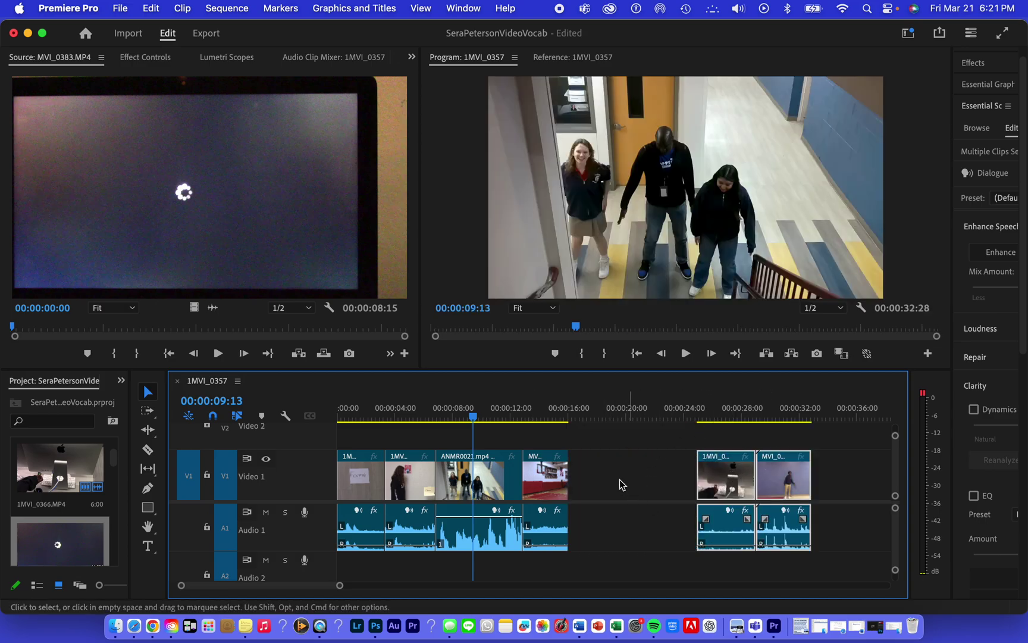
click(541, 472)
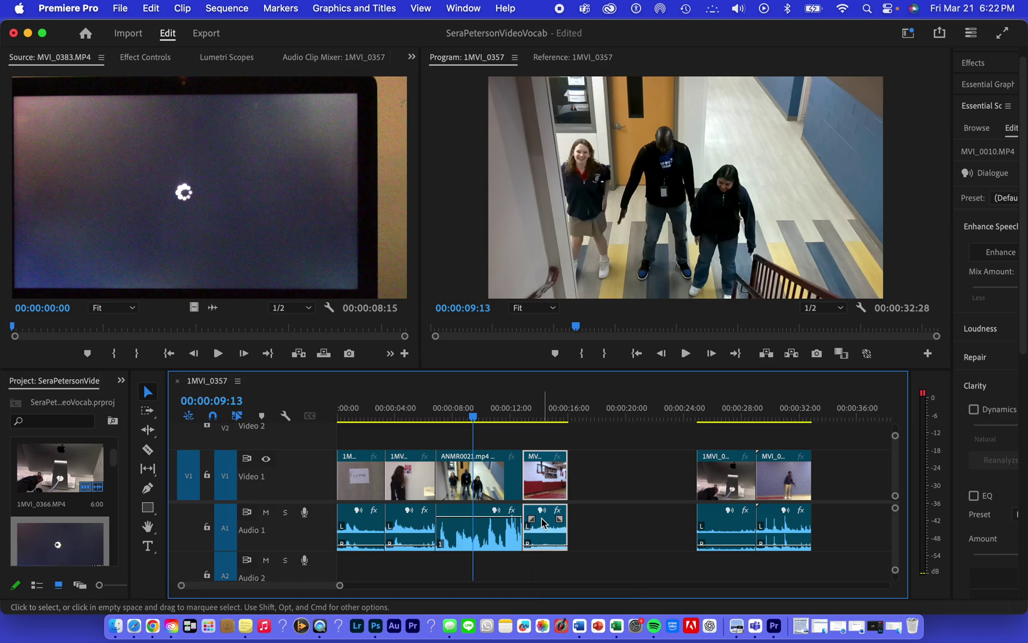
click(575, 418)
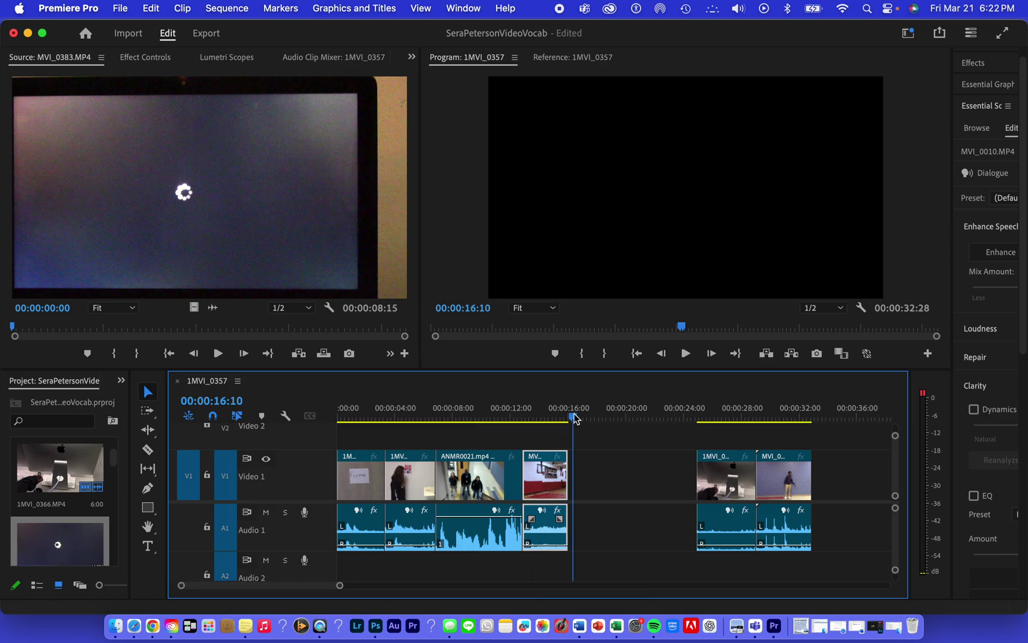
double_click(548, 471)
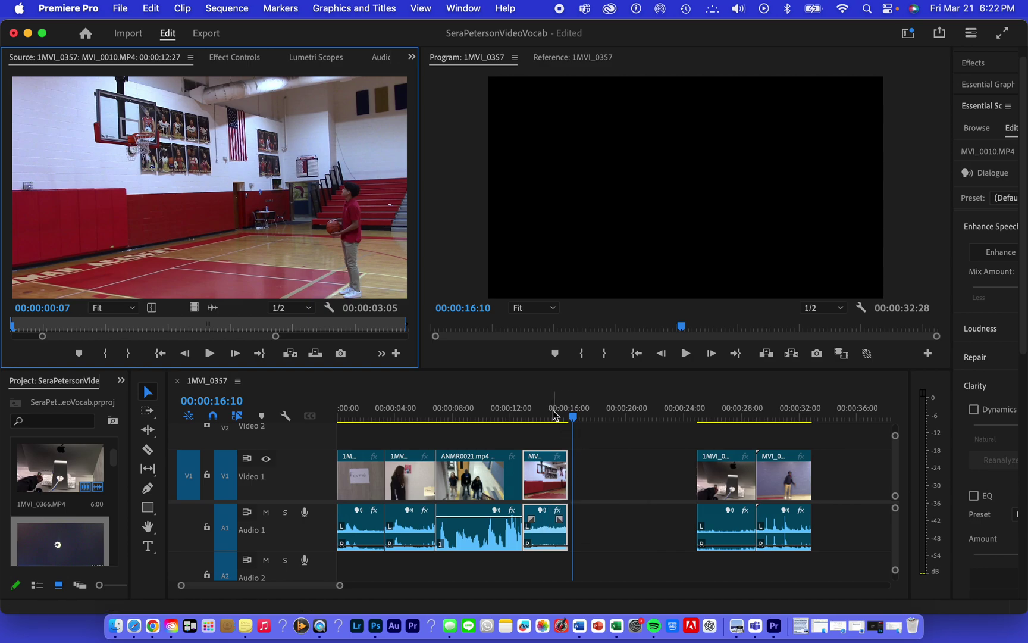
click(538, 521)
key(Right)
key(Right)
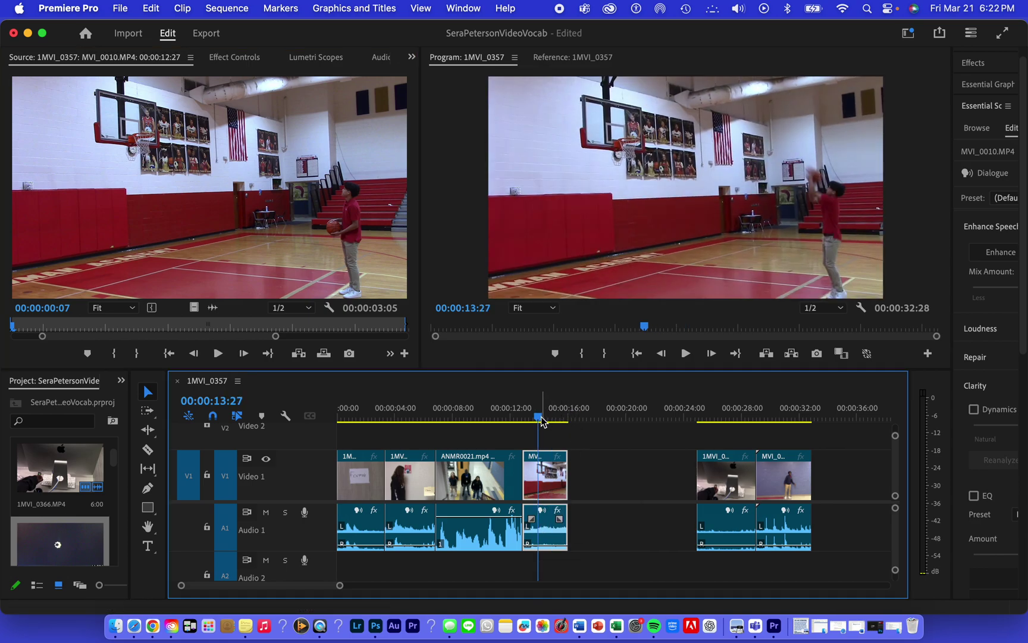
drag(541, 420, 573, 422)
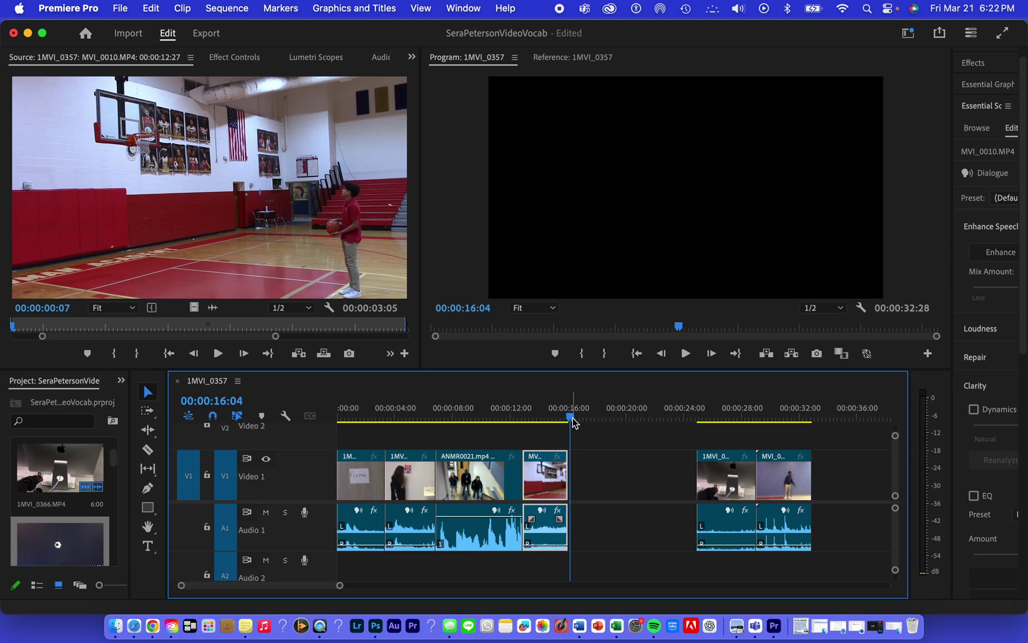
key(.)
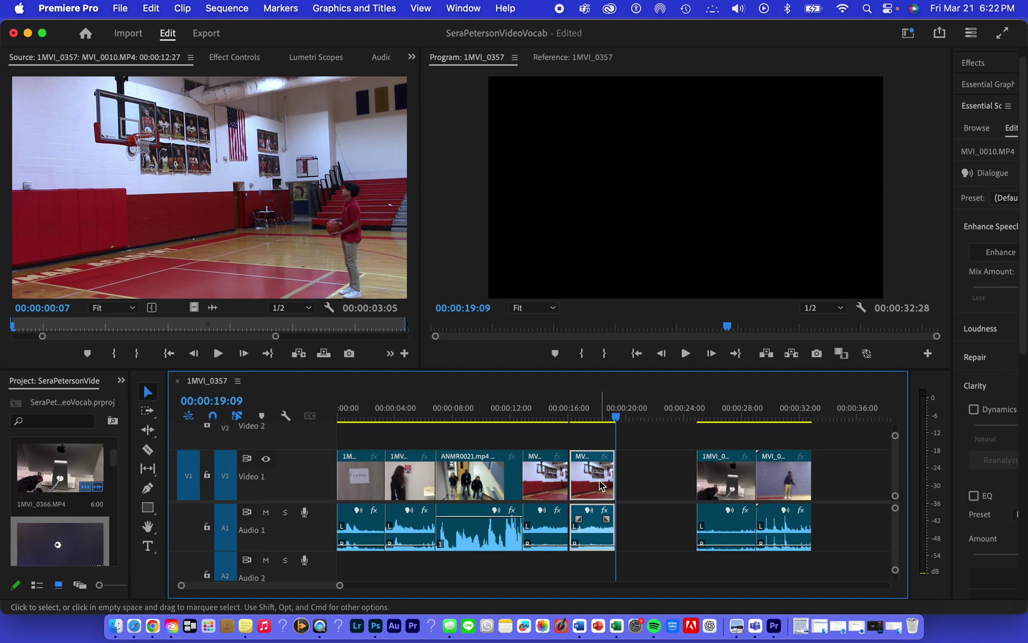
Move the duplicate basketball clip slightly away from the original and close the gap between it and the last two clips
drag(600, 480, 608, 474)
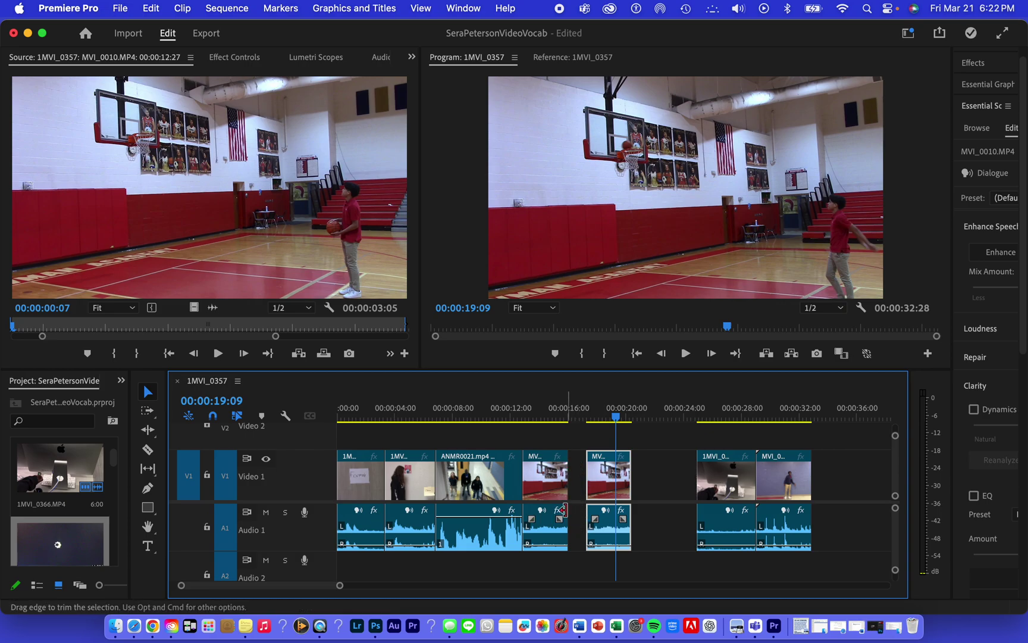
drag(671, 458, 803, 524)
drag(720, 474, 657, 474)
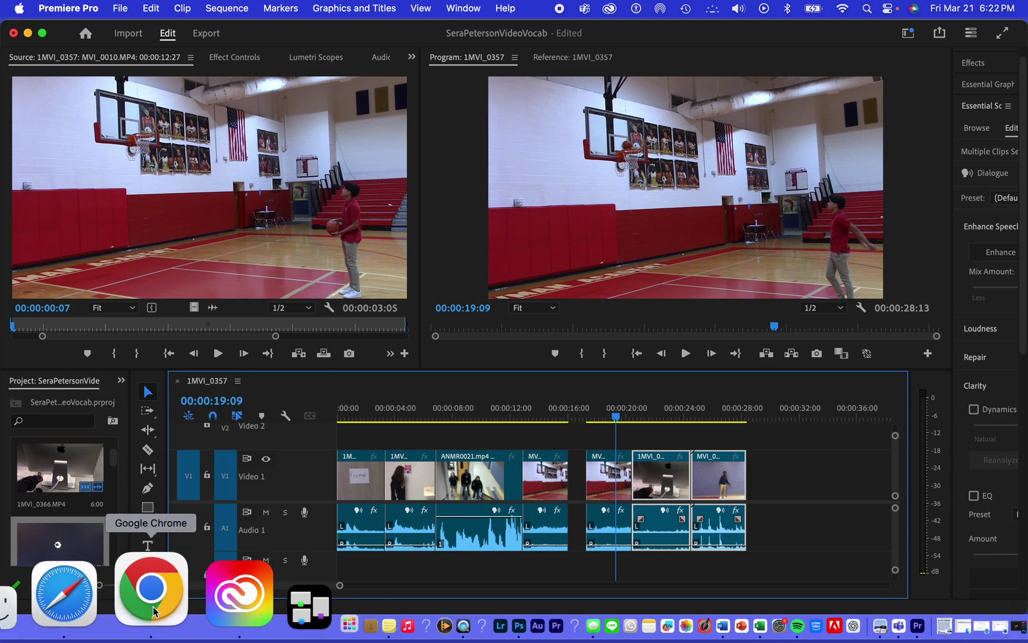
Switch to Google Chrome and search Google for "reverse sound effect" in a new tab
click(151, 606)
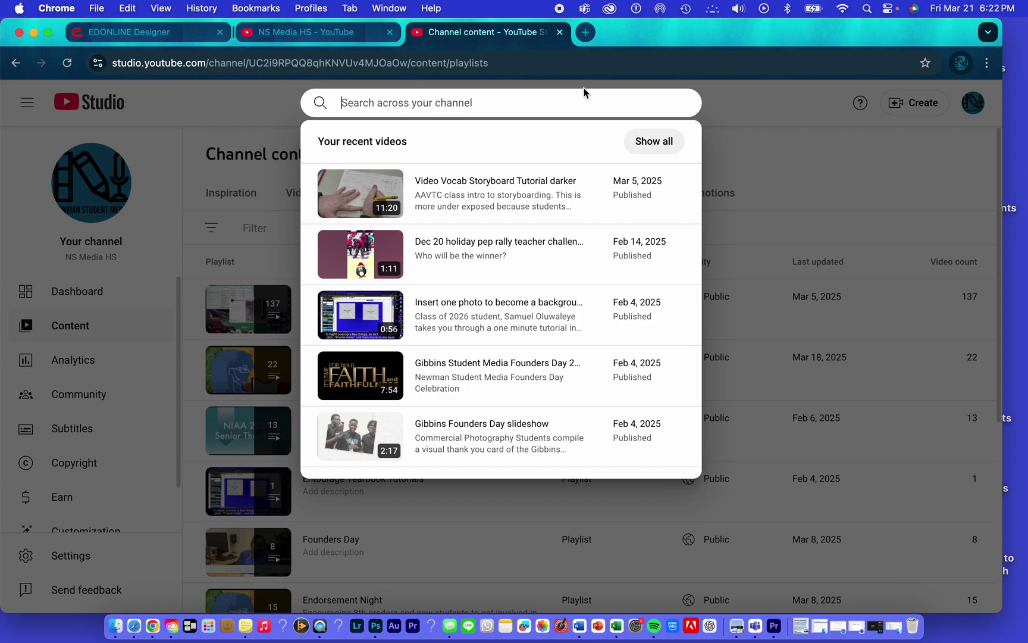
click(587, 33)
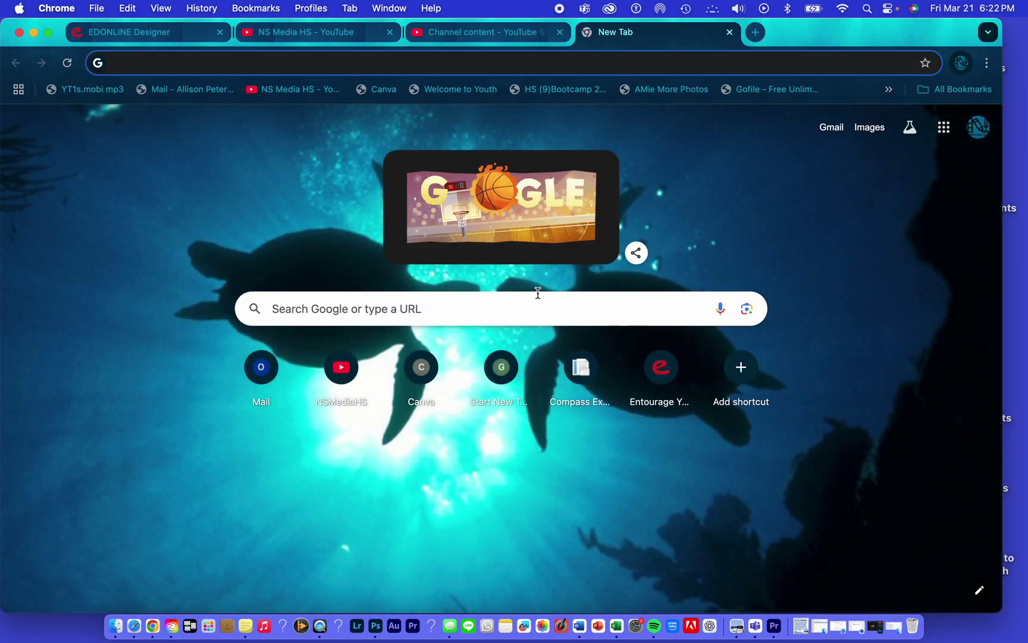
click(530, 313)
text(r)
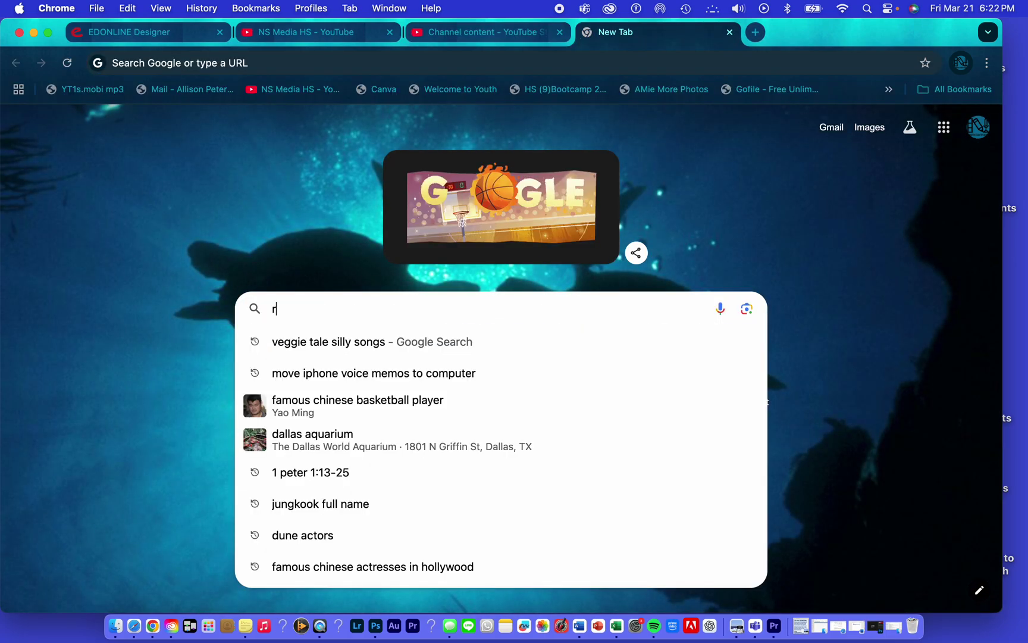
text(everse sou)
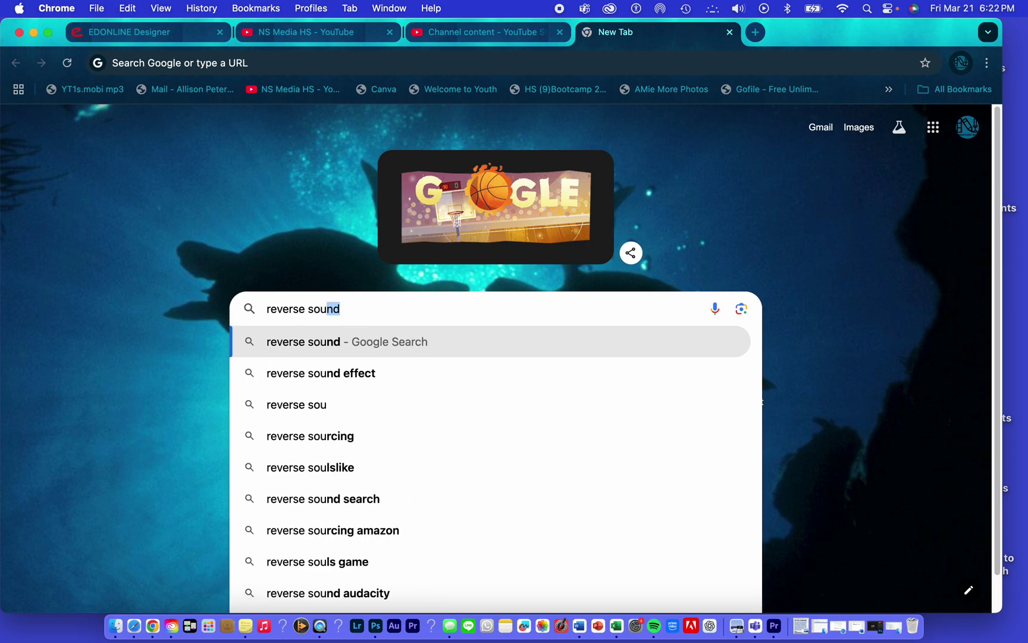
text(nd)
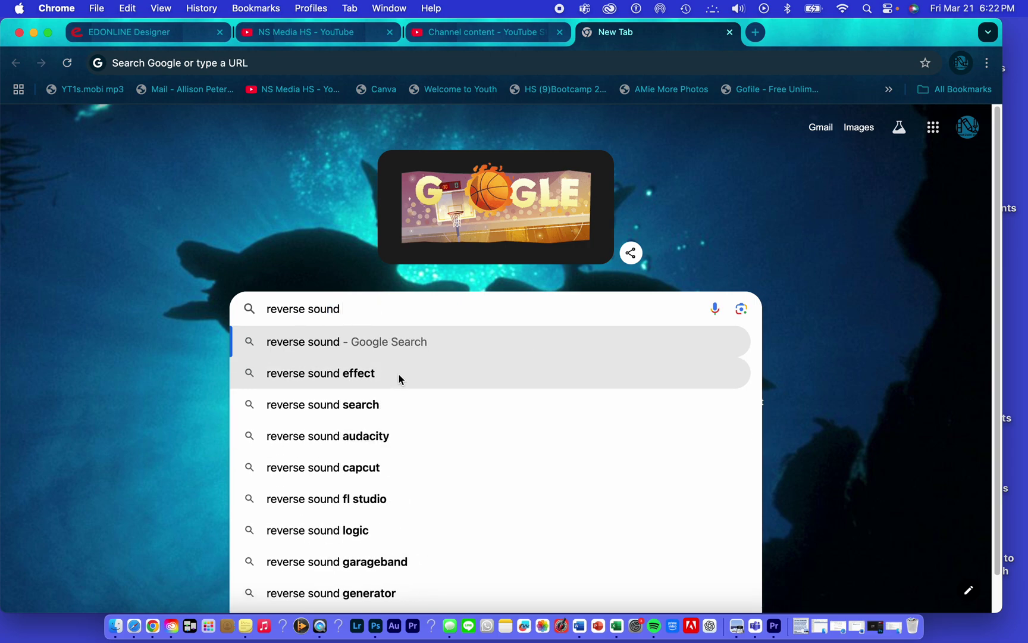
click(398, 374)
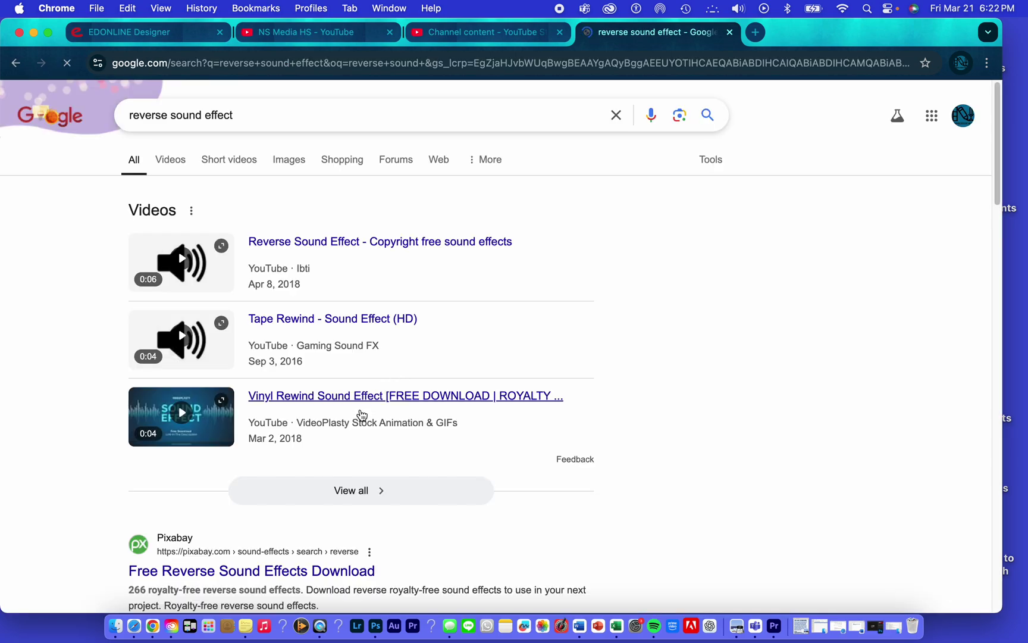
Open Pixabay's "Free Reverse Sound Effects Download" page from the search results
scroll(346, 370, down, 2)
scroll(346, 369, down, 4)
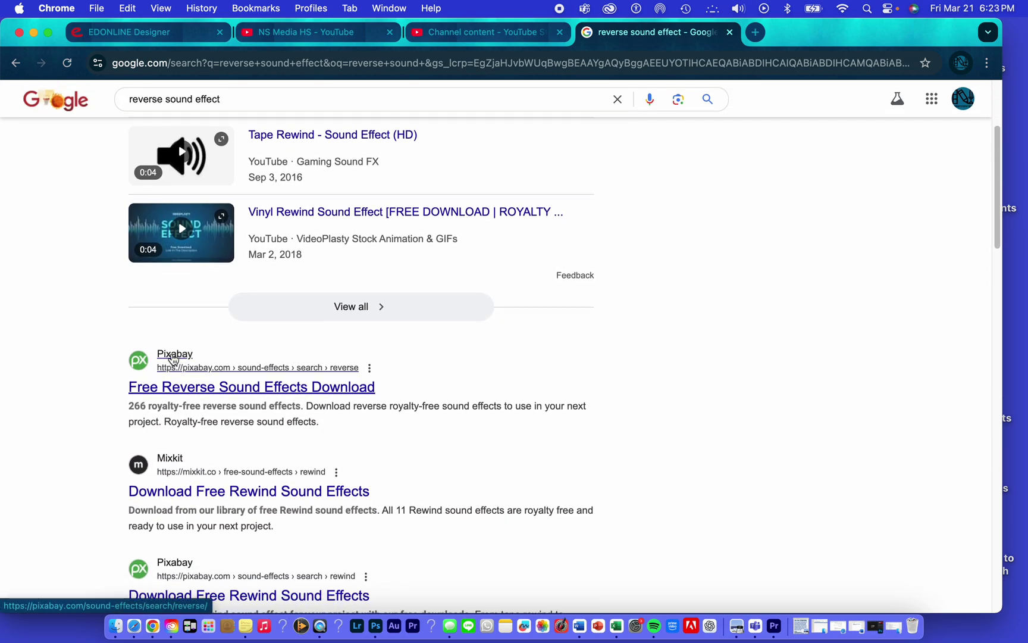
click(185, 388)
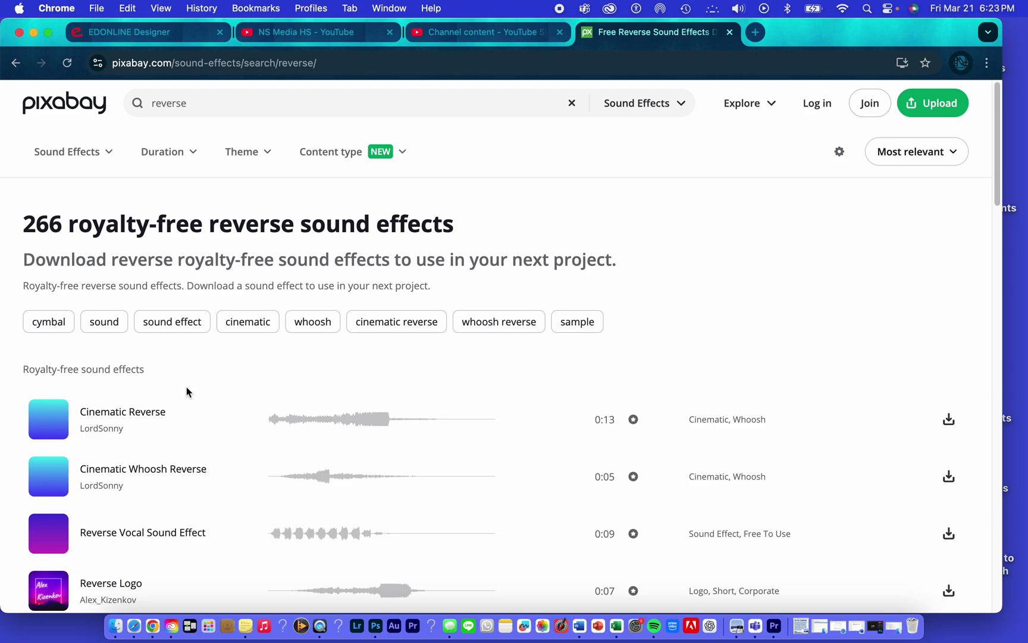
Preview the Cinematic Reverse, Cinematic Whoosh Reverse, Reverse Vocal Sound Effect, Reverse Logo and Reverse Voice Effect sounds
click(49, 419)
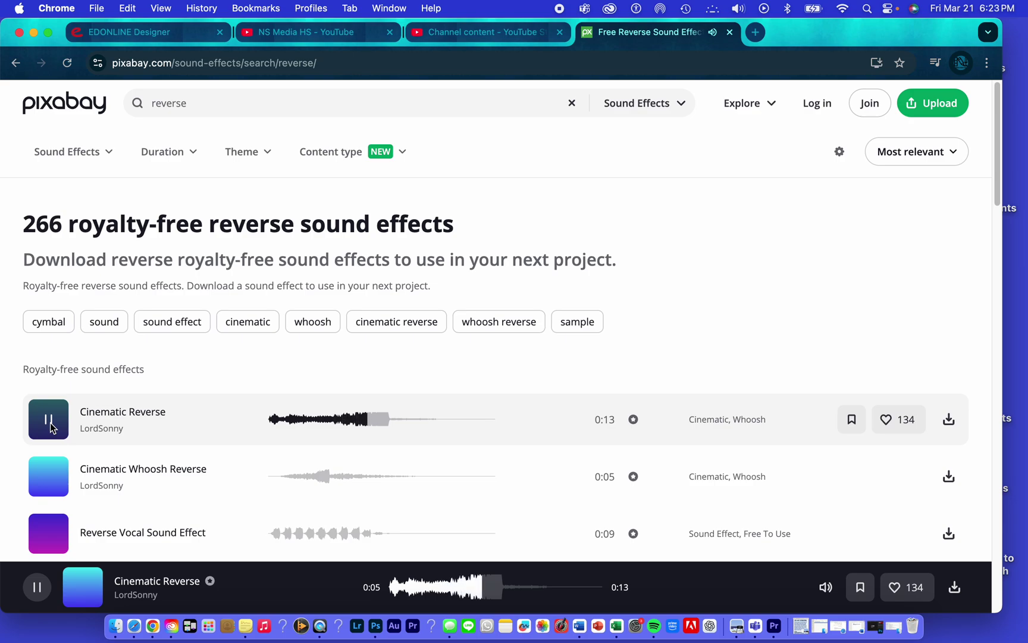
click(47, 478)
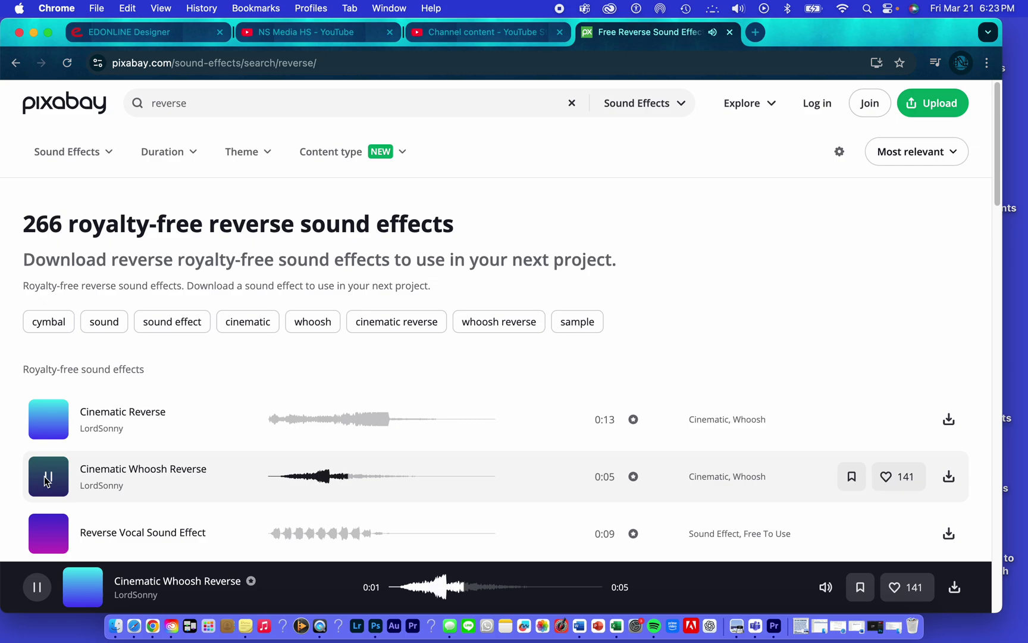
click(46, 481)
scroll(166, 439, down, 3)
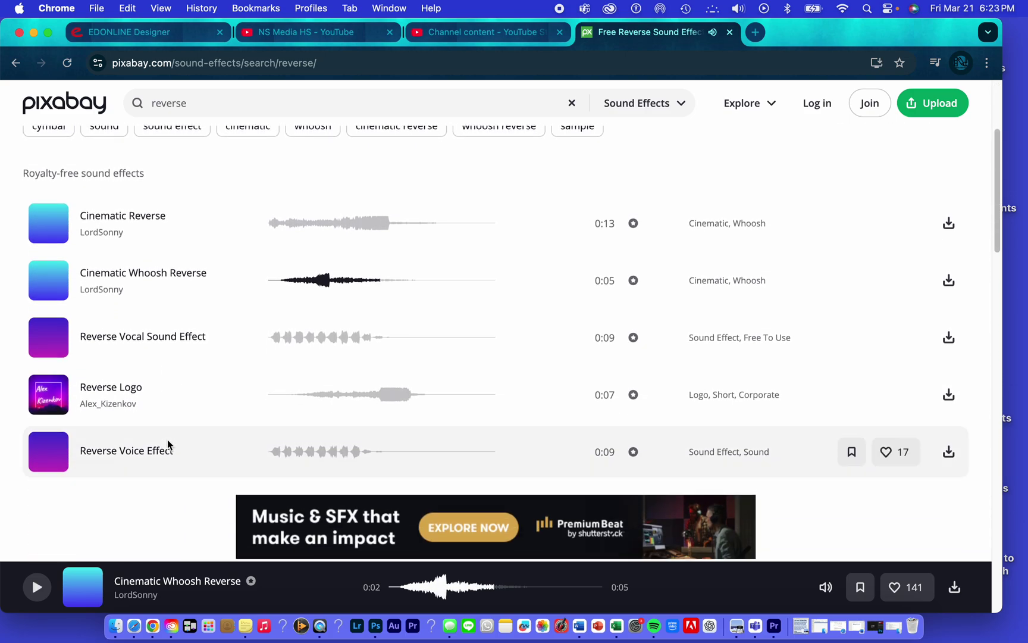
click(45, 338)
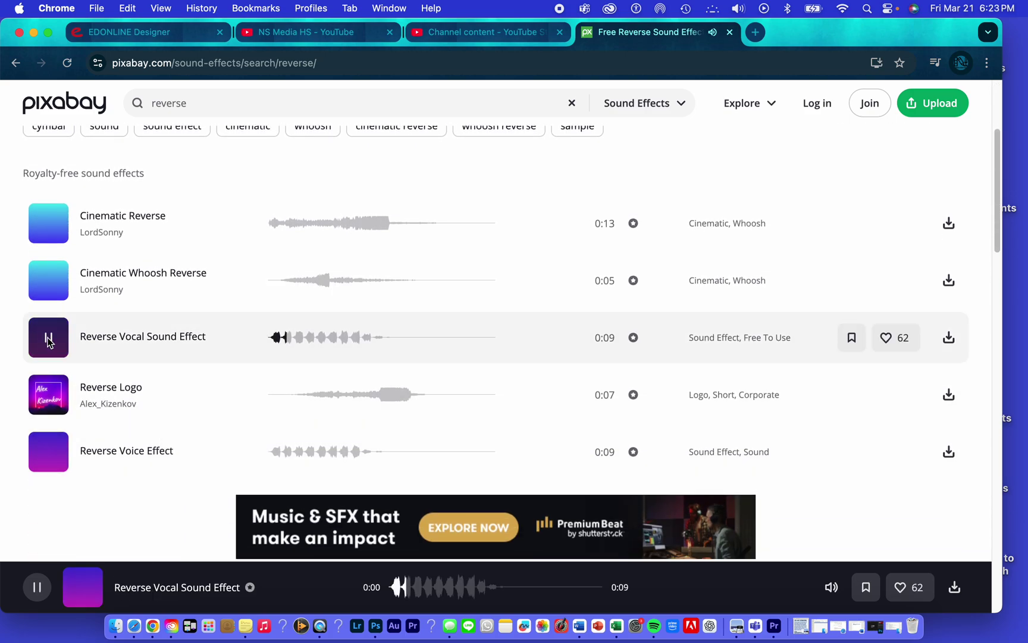
click(48, 341)
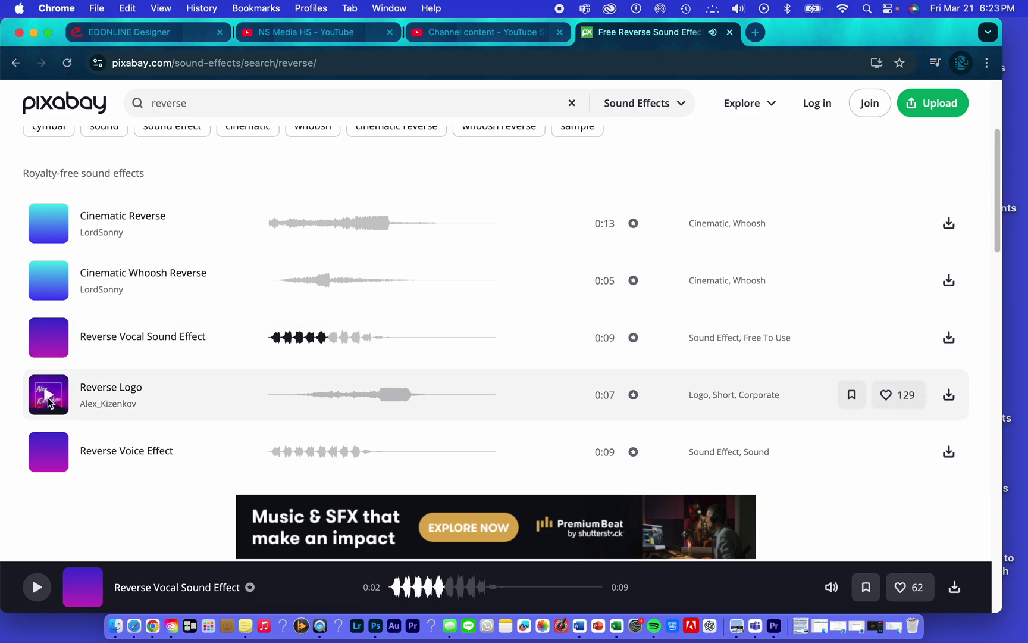
click(47, 395)
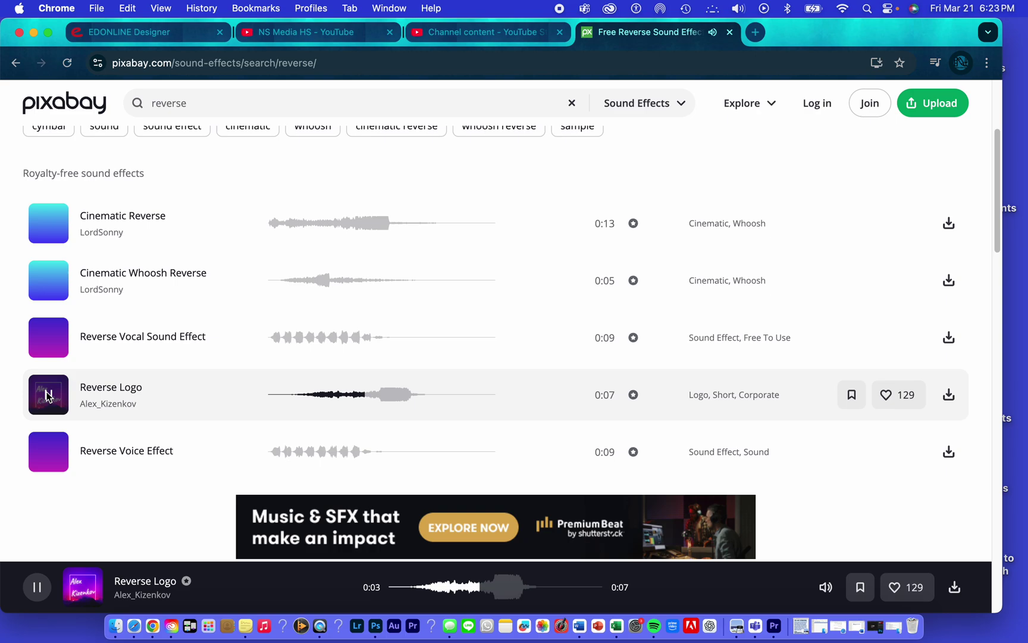
click(47, 397)
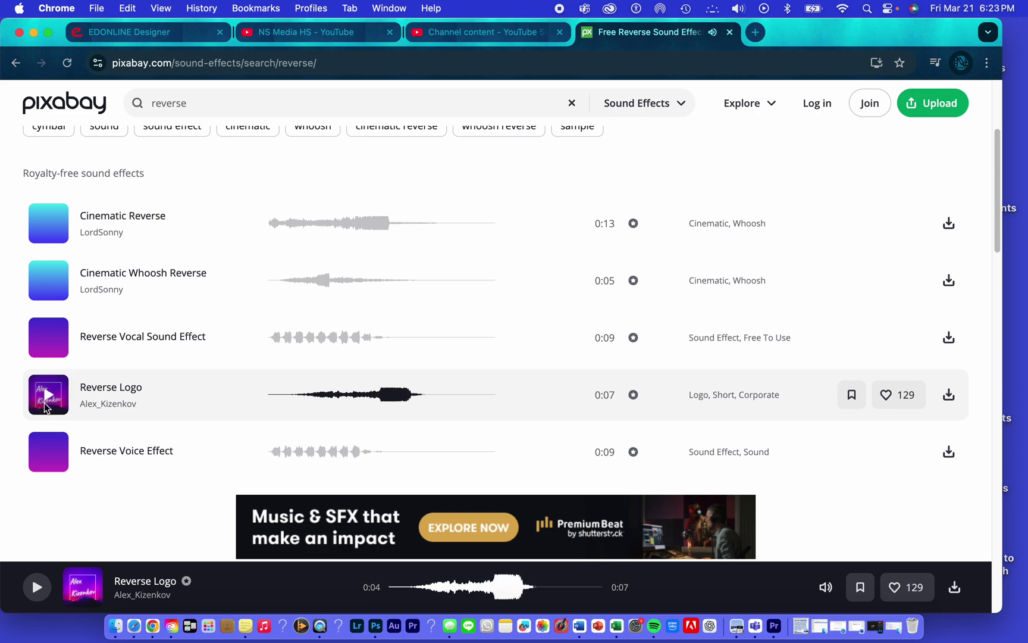
click(49, 453)
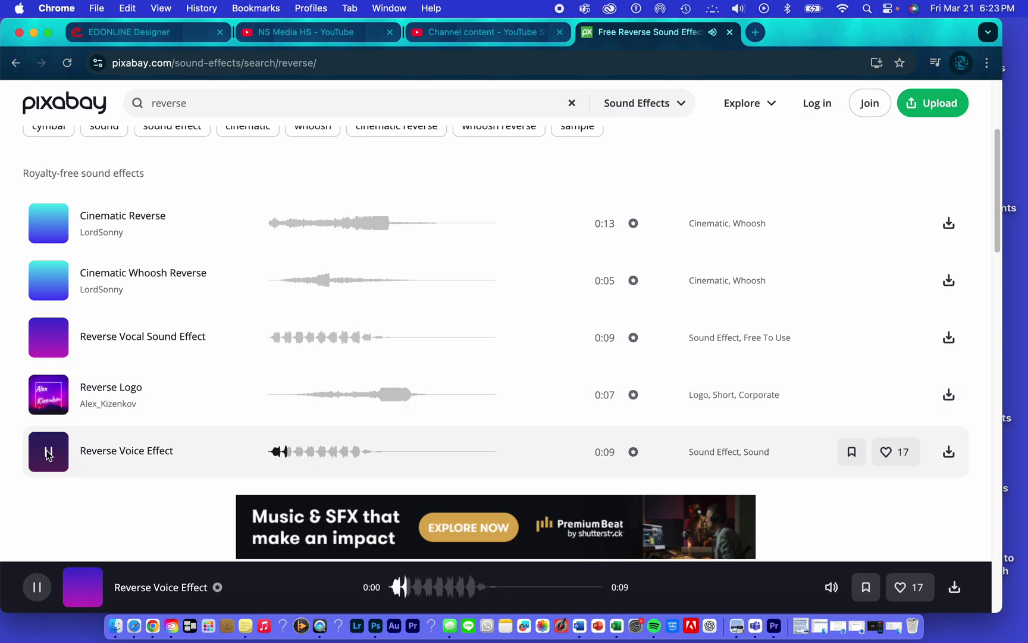
Replay the Cinematic Whoosh Reverse sound effect and download it
click(50, 282)
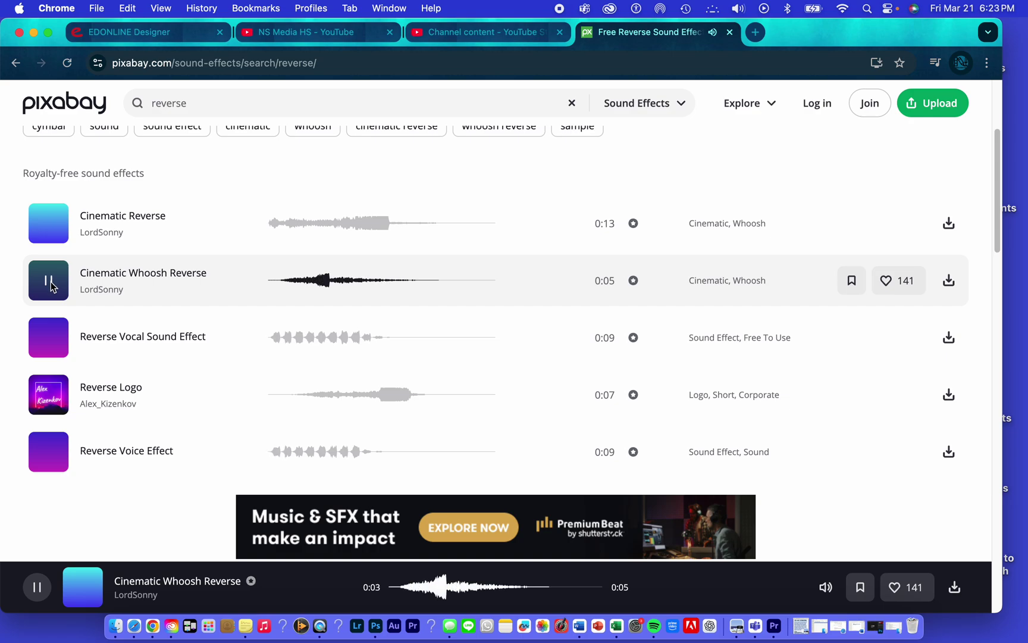
click(51, 286)
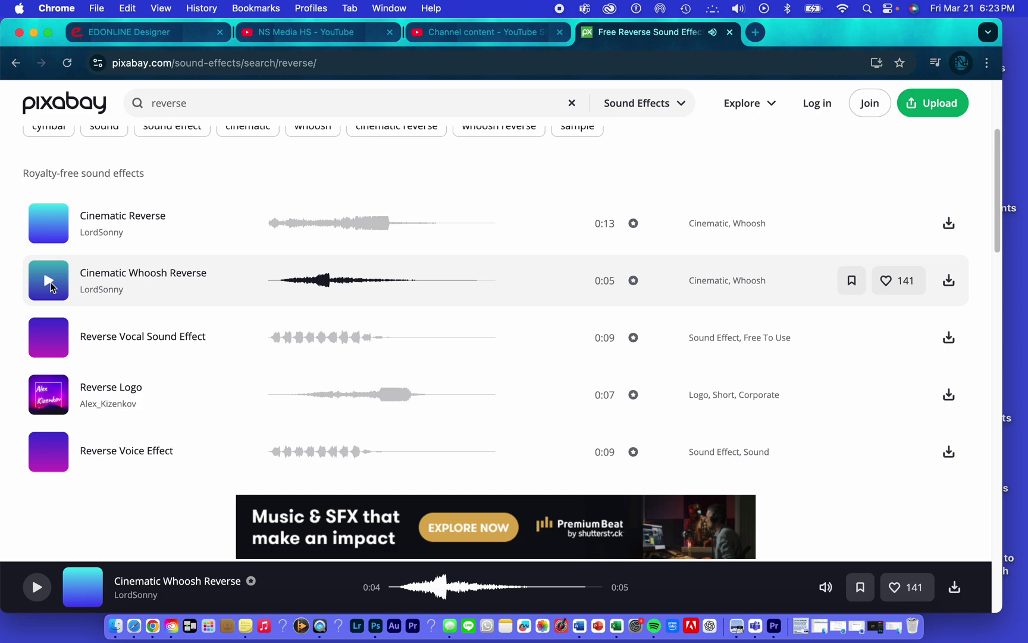
click(51, 286)
click(50, 285)
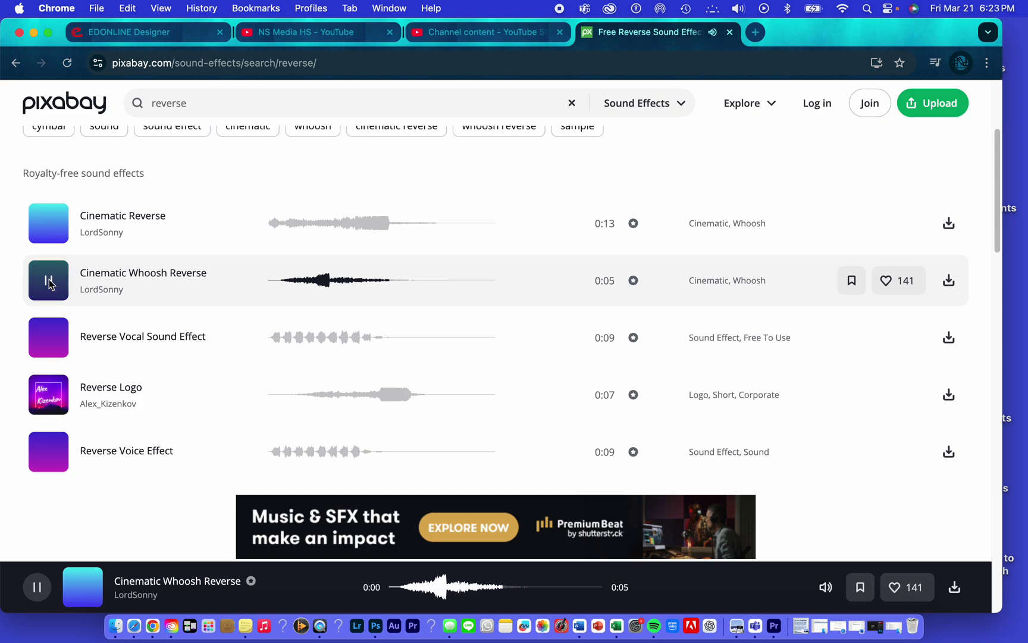
click(50, 284)
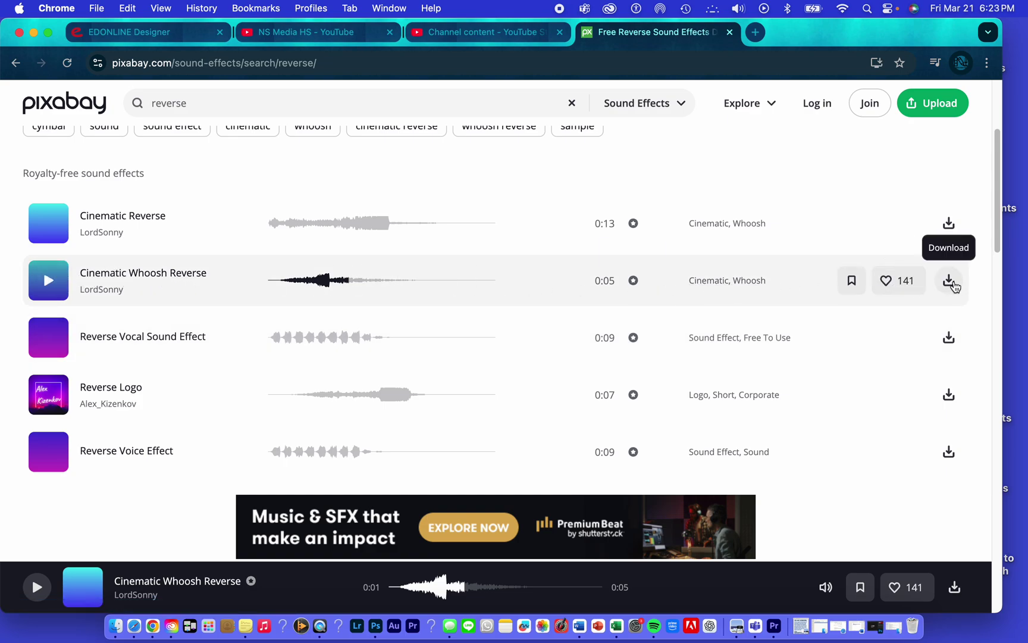
click(952, 282)
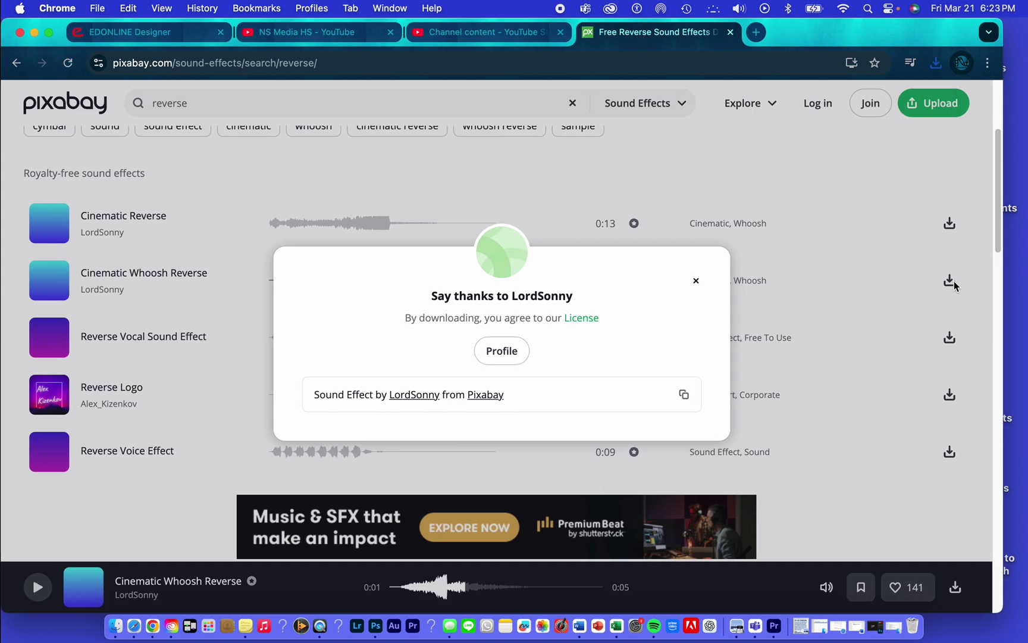
Switch to Finder, move cinematic-whoosh-reverse-161307.mp3 from Downloads into the student's Video Vocab folder, and display that folder as a list
key(ctrl+Right)
key(ctrl+Right)
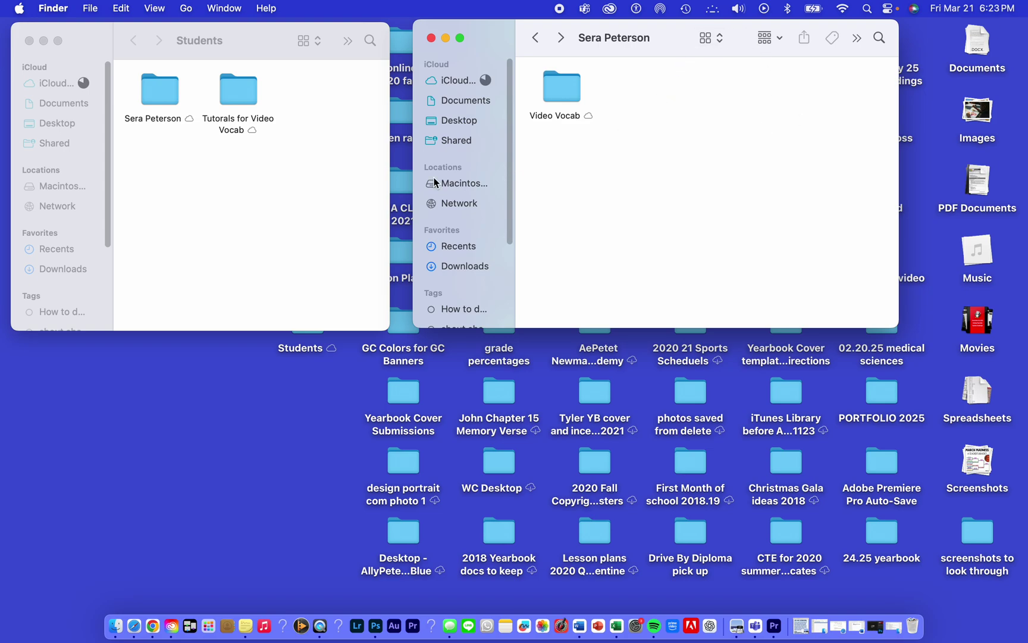
click(162, 272)
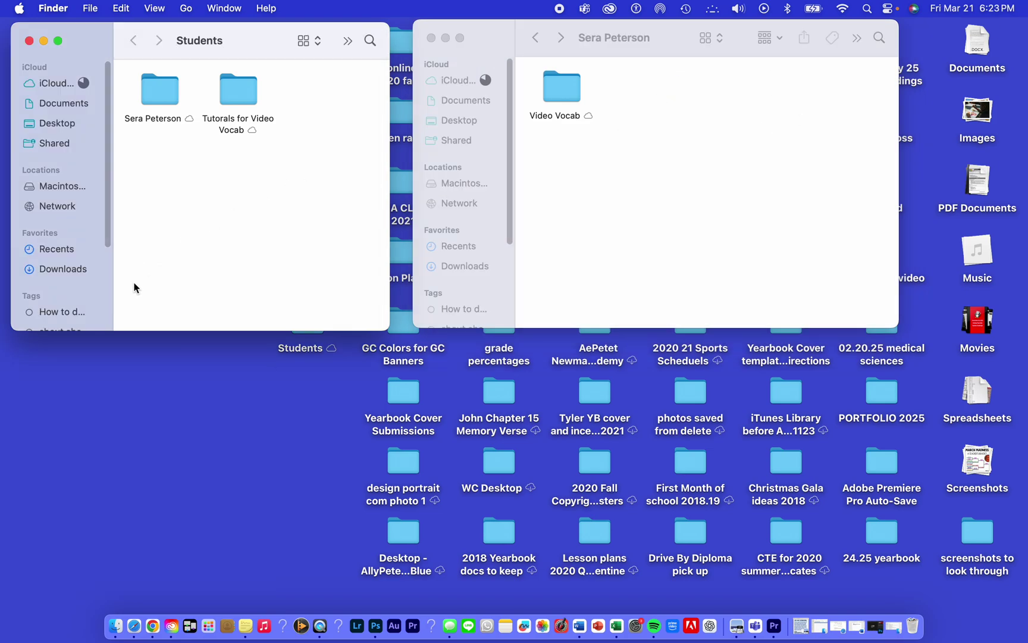
click(60, 271)
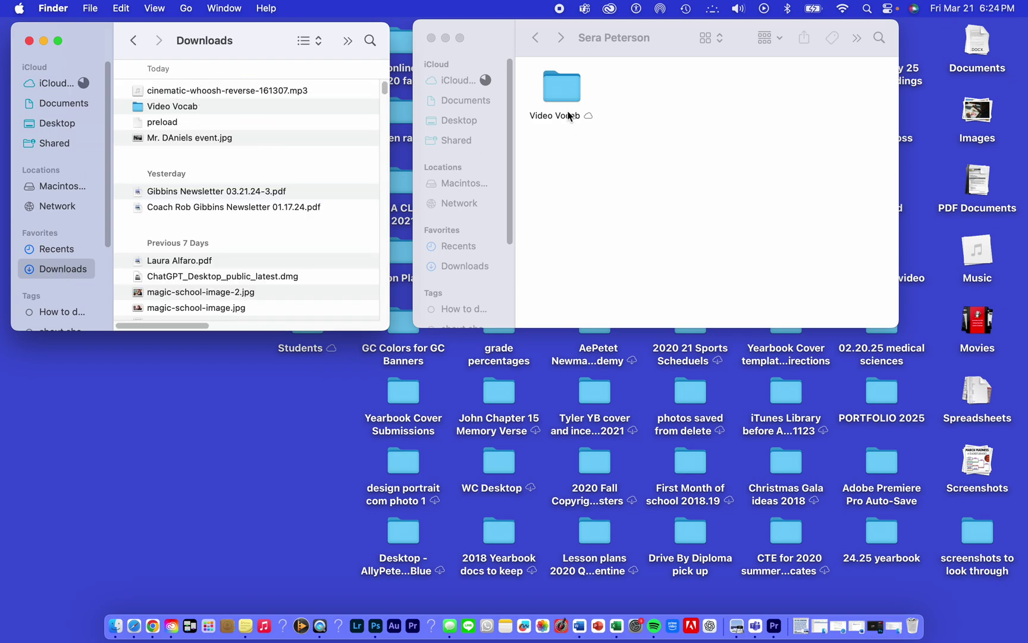
double_click(566, 86)
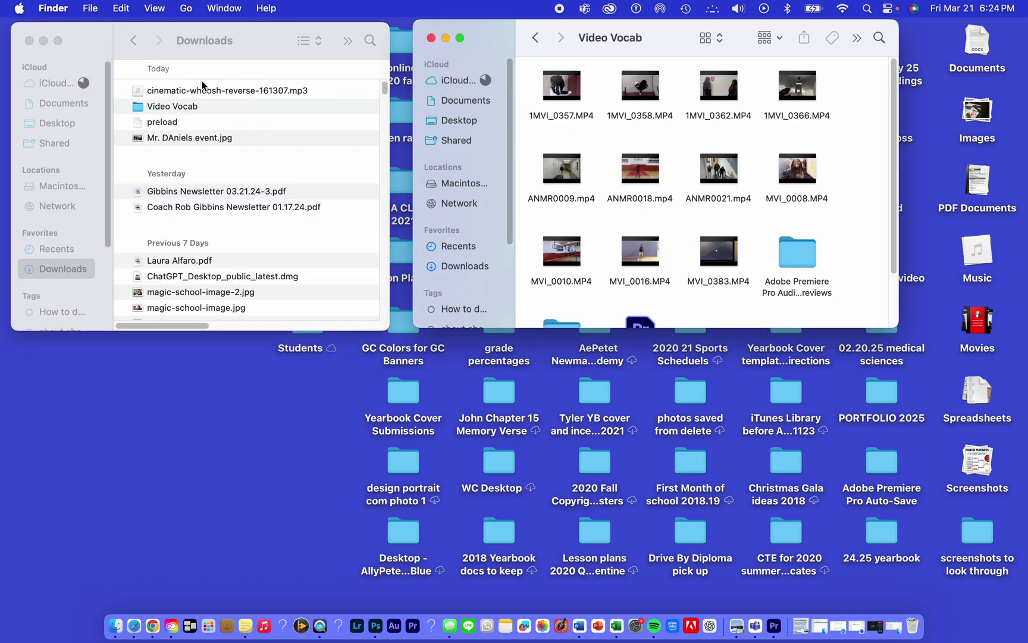
drag(181, 87, 743, 213)
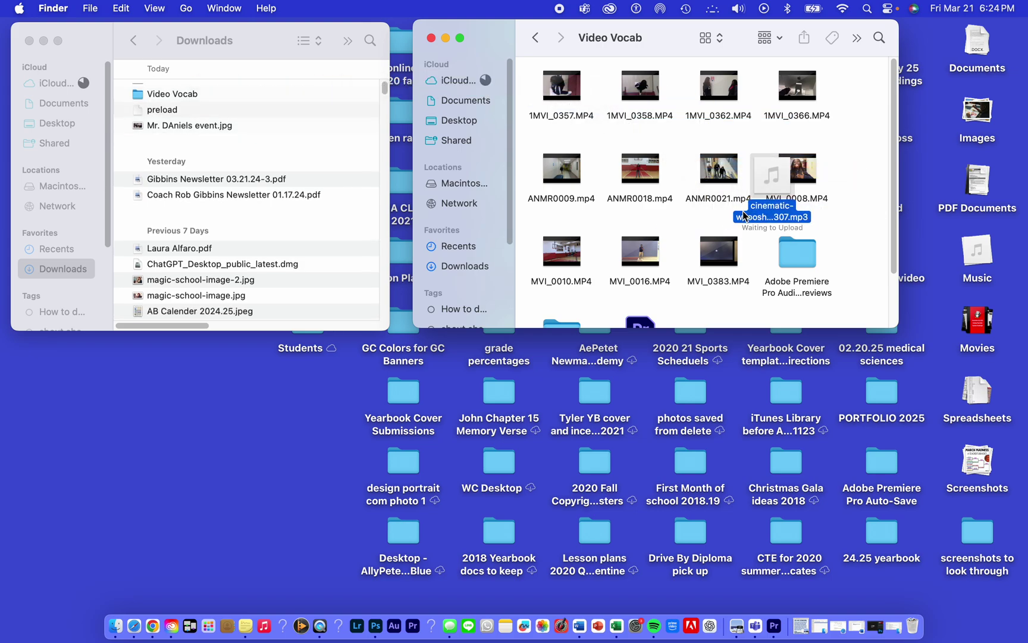
click(711, 39)
click(711, 54)
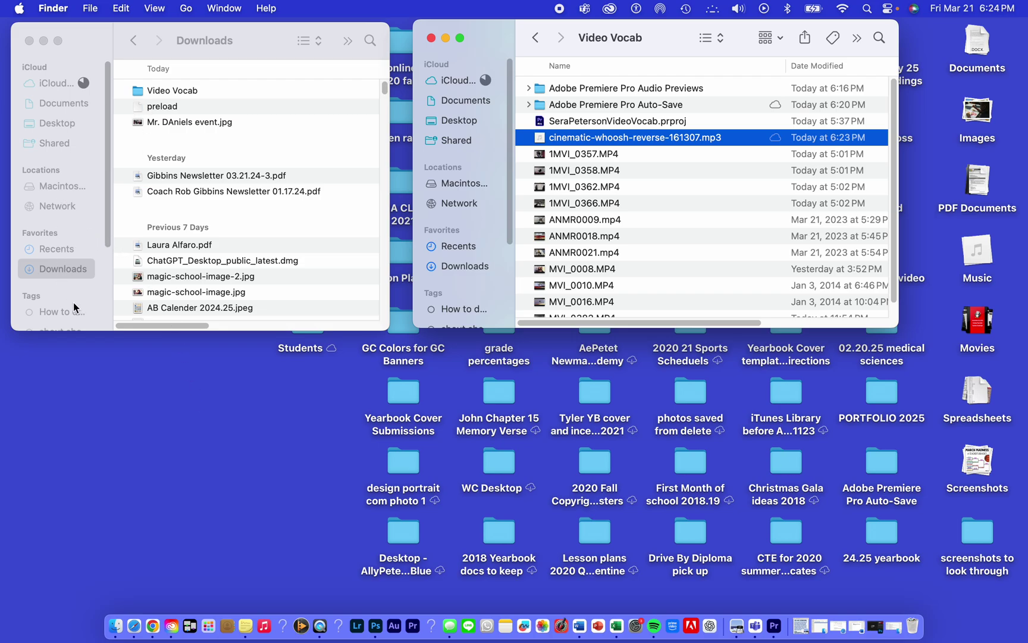
Switch to Premiere Pro and import cinematic-whoosh-reverse-161307.mp3 from the Video Vocab folder into the project
key(ctrl+Right)
key(ctrl+Right)
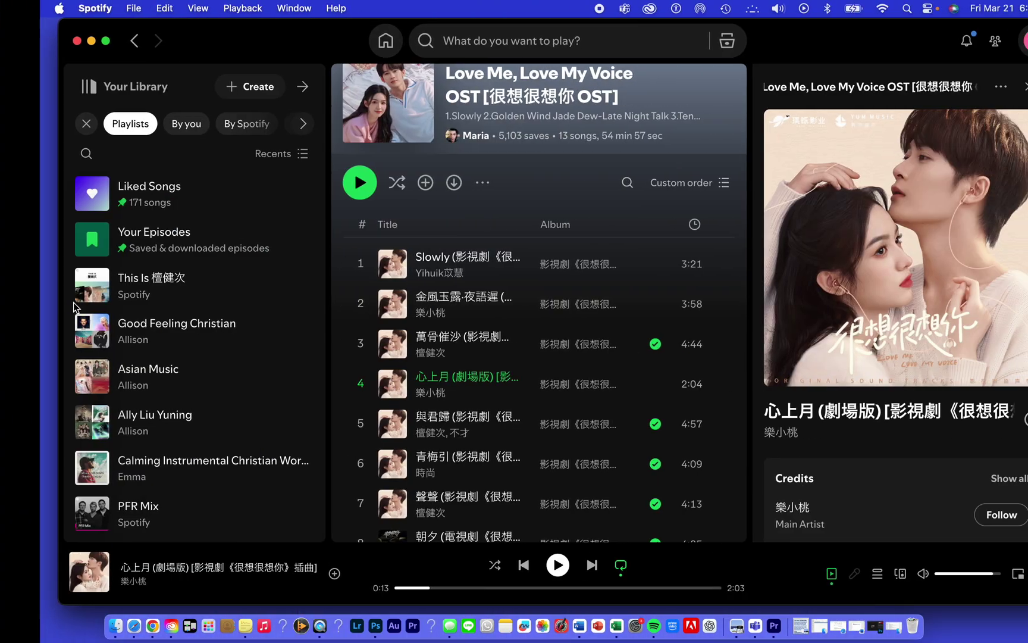
key(ctrl+Right)
key(ctrl+Left)
key(ctrl+Left)
key(ctrl+Left)
key(ctrl+Left)
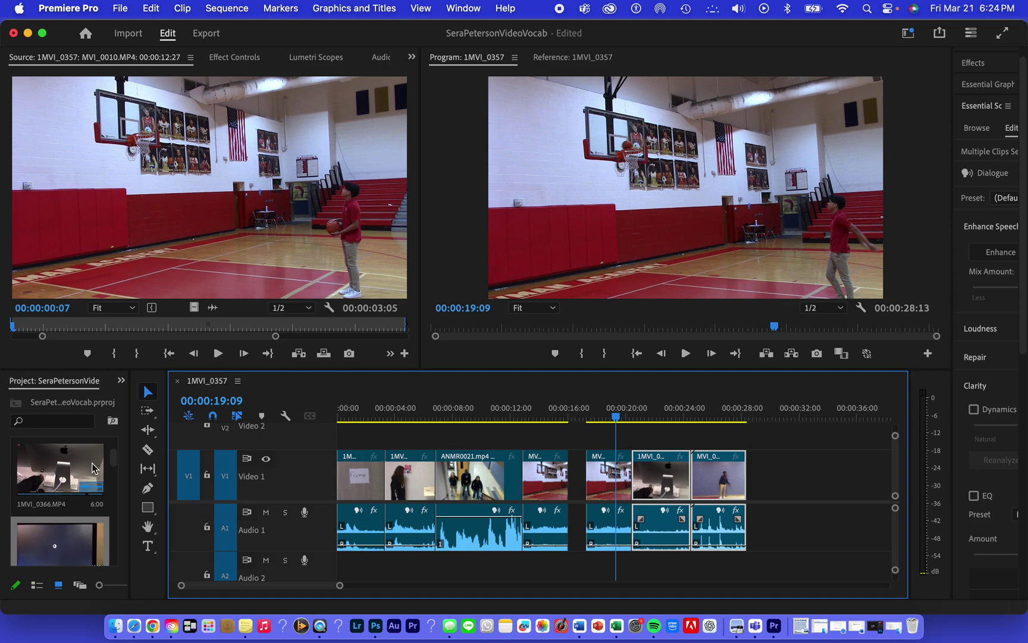
click(121, 8)
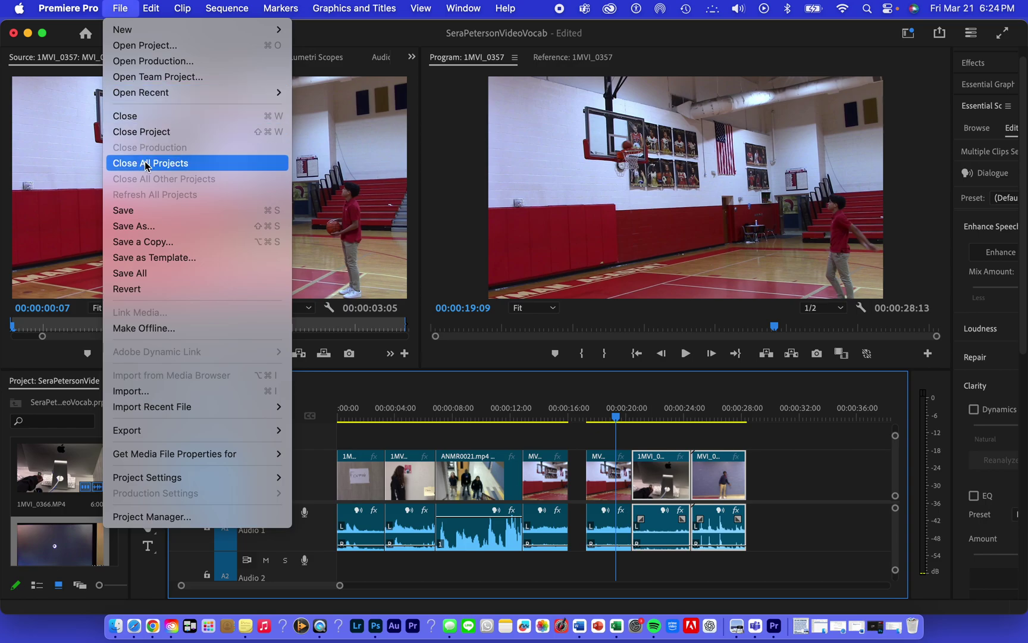
click(152, 394)
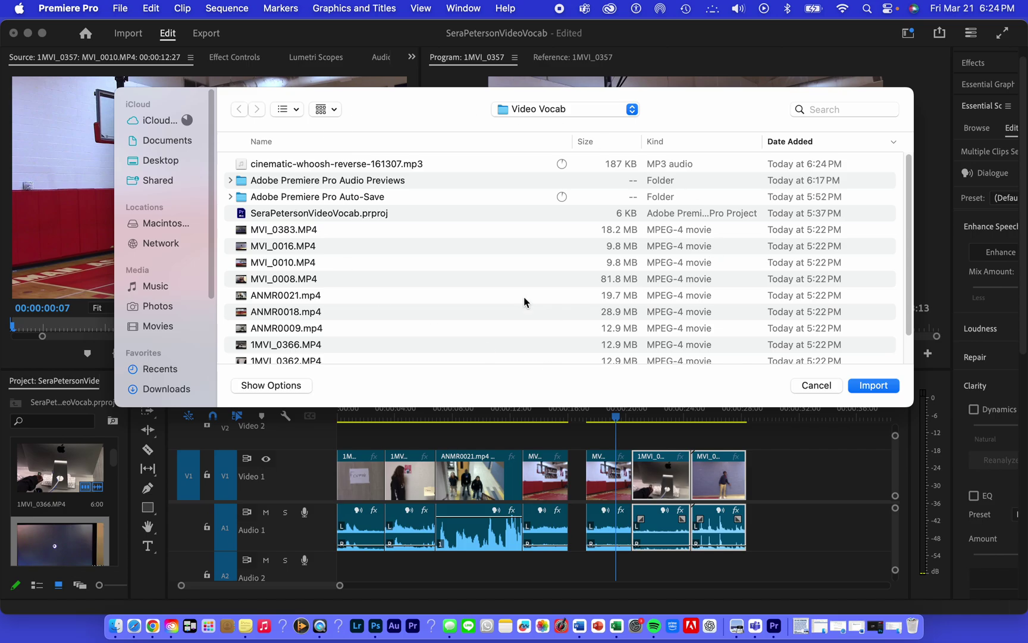
click(310, 166)
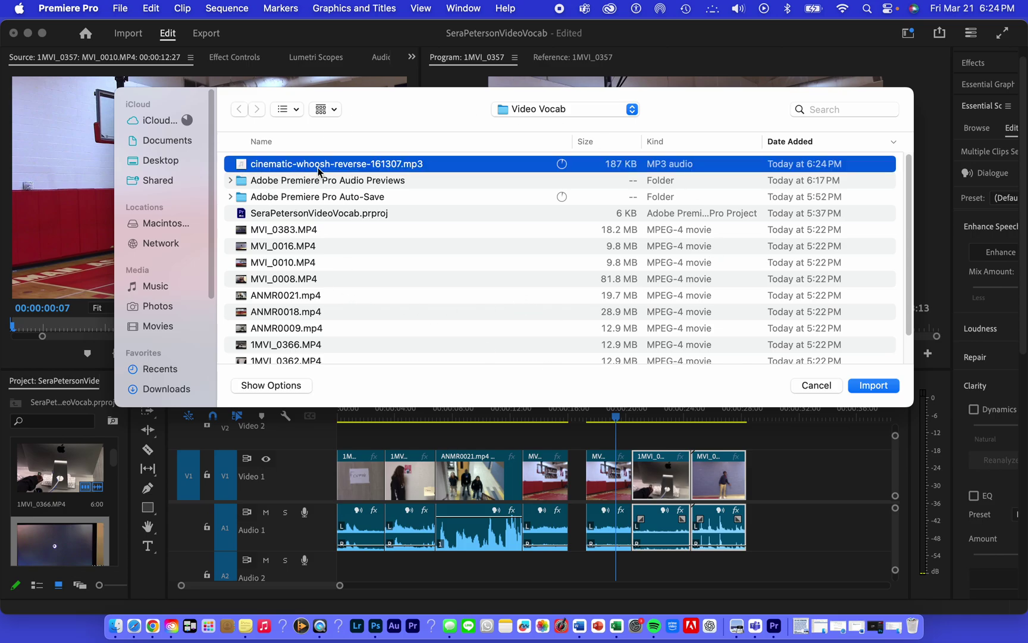
click(873, 383)
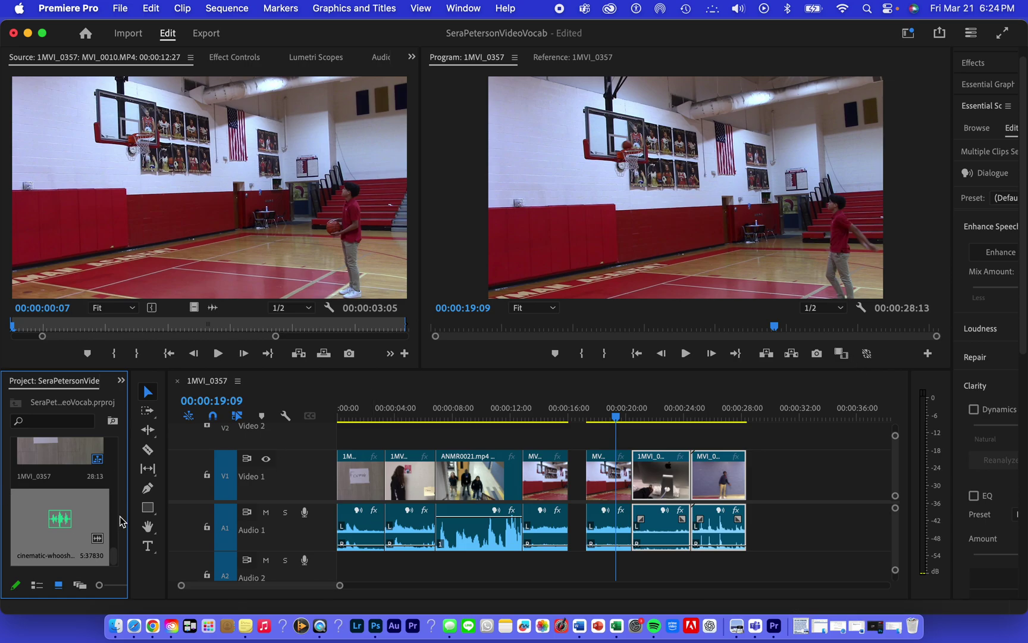
Place the cinematic whoosh sound on Audio 2, starting just before the first basketball clip ends and running under the second one
scroll(76, 476, up, 3)
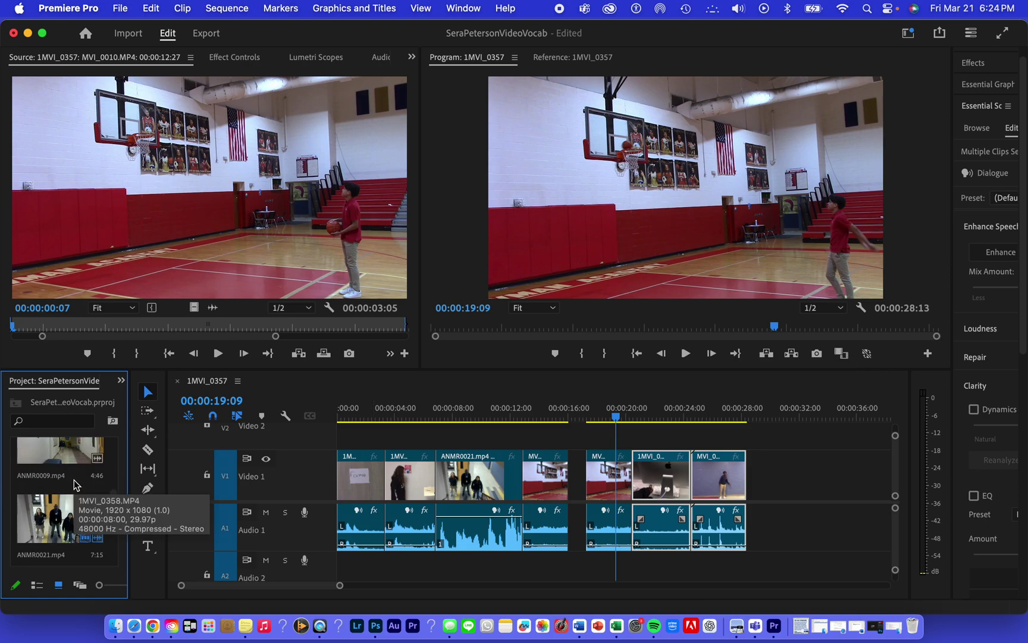
scroll(74, 484, down, 3)
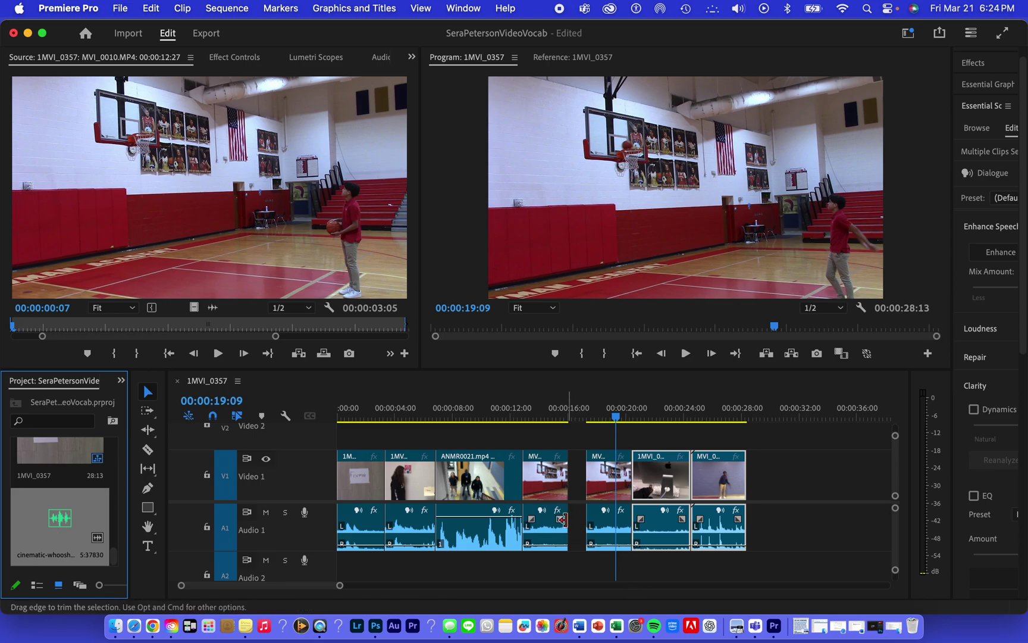
drag(52, 525, 611, 563)
Play the sequence from 00:00:14:15 through most of the second basketball clip to check the whoosh sound's timing
click(550, 415)
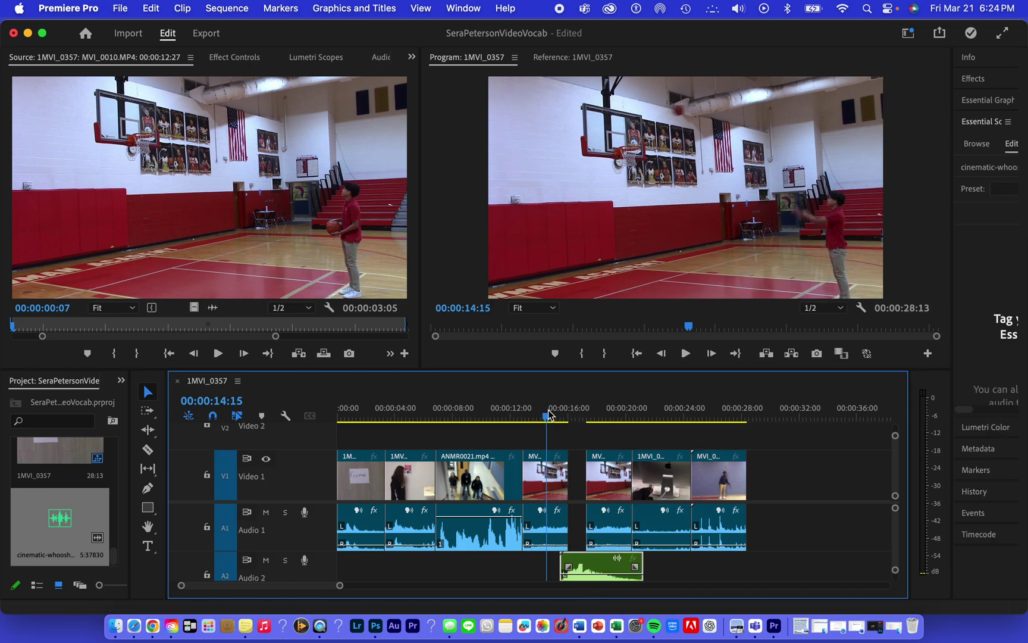
key(space)
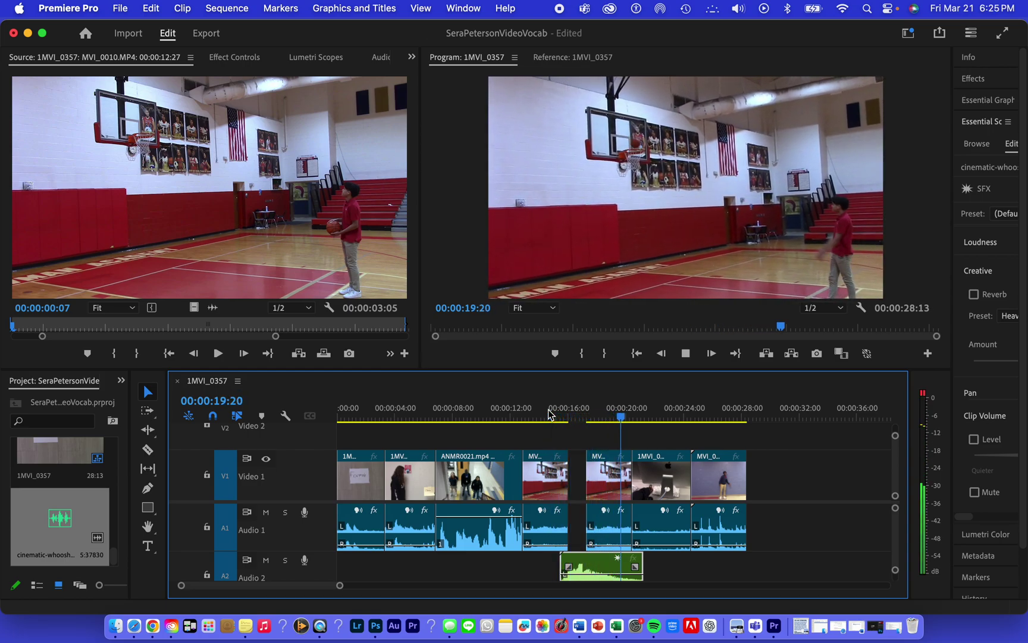
key(space)
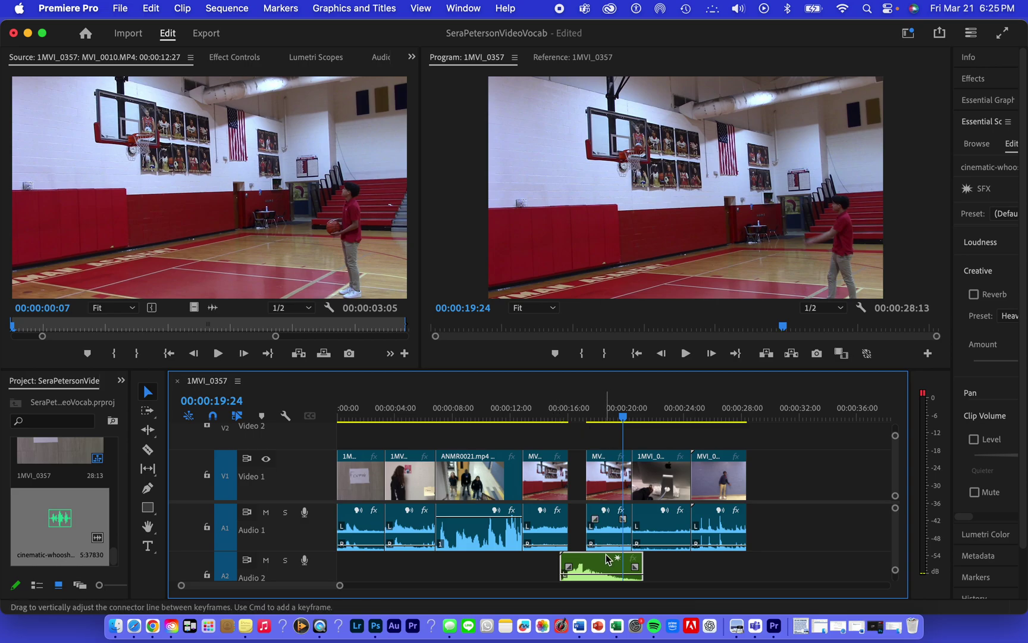